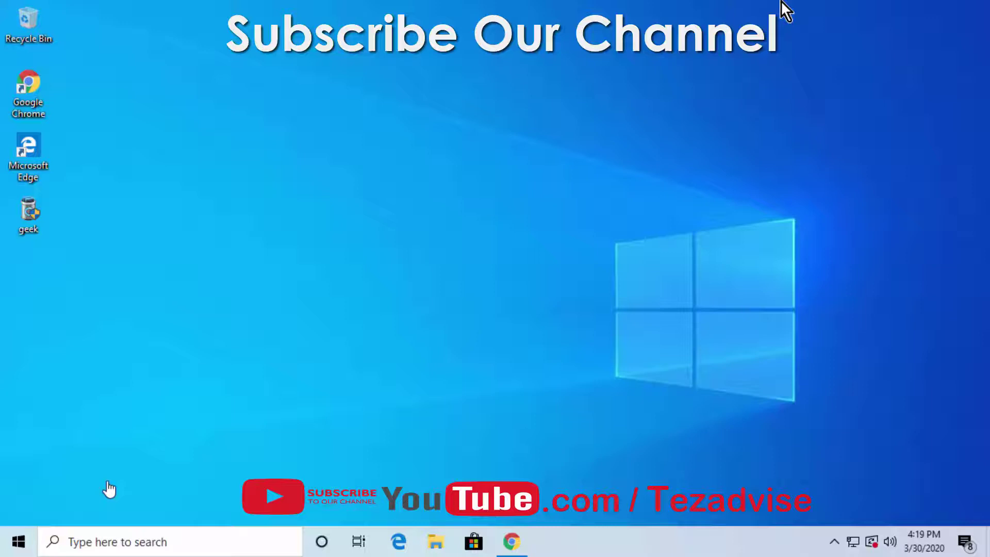
- Open Virus & threat protection from the Windows Security page of the Update & Security settings
left_click(26, 544)
left_click(18, 469)
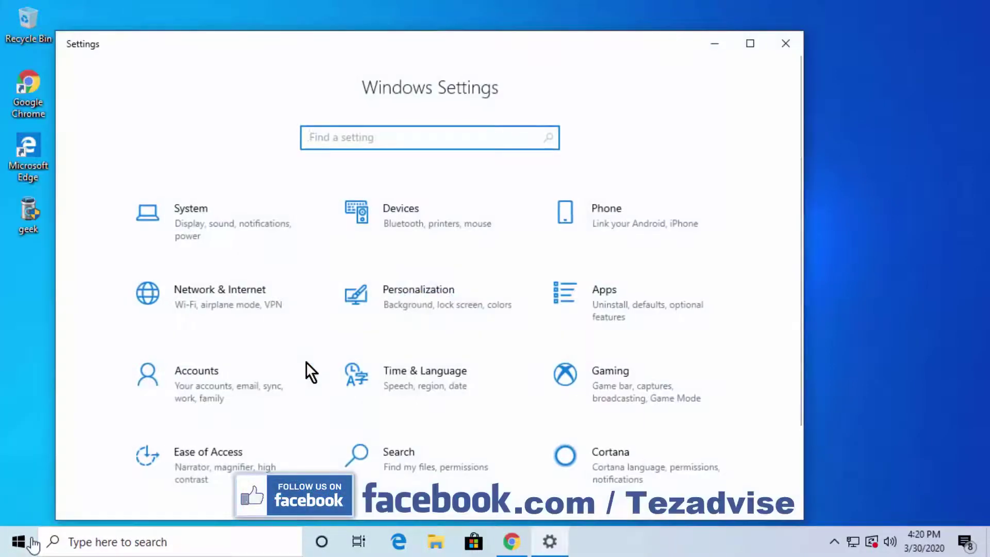
scroll(306, 361, "down", 3)
left_click(835, 542)
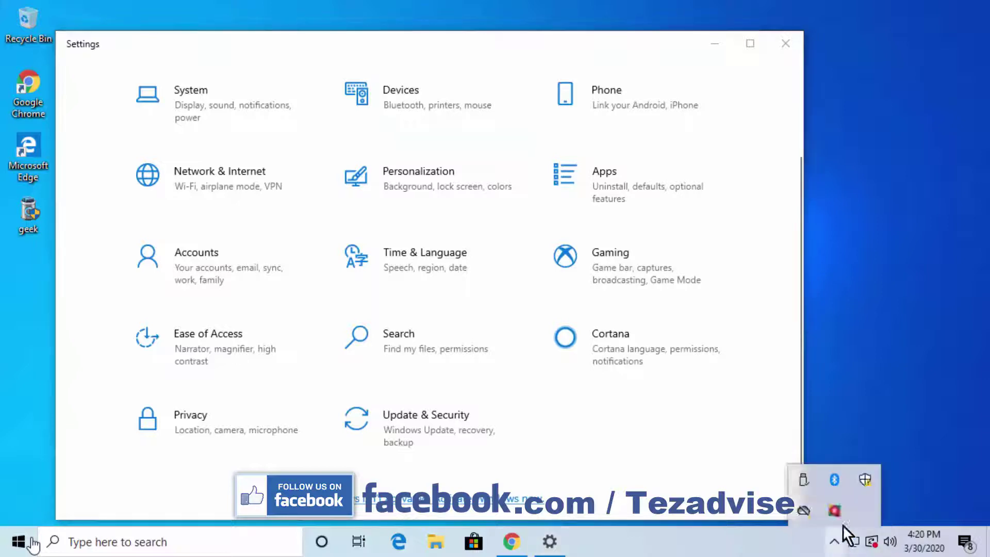
left_click(465, 425)
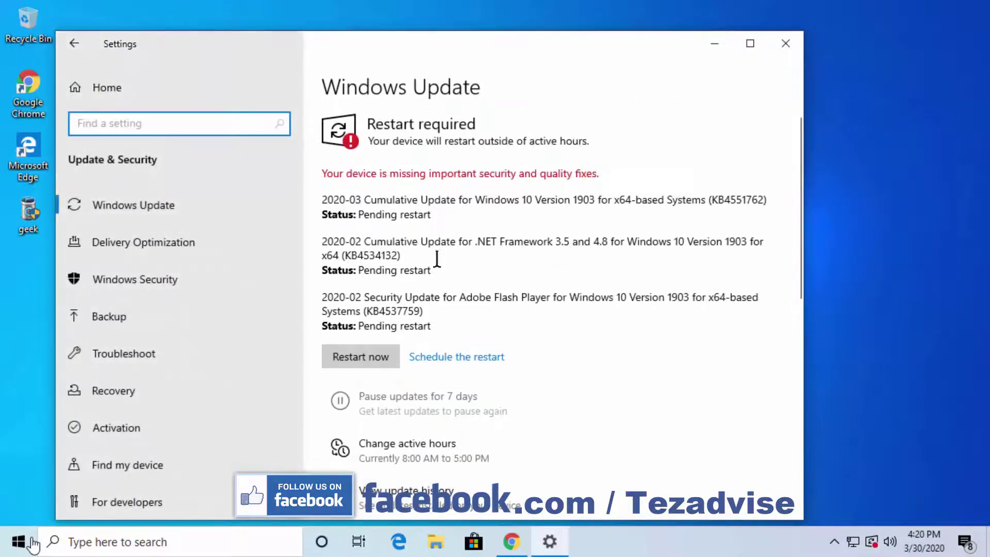
left_click(169, 287)
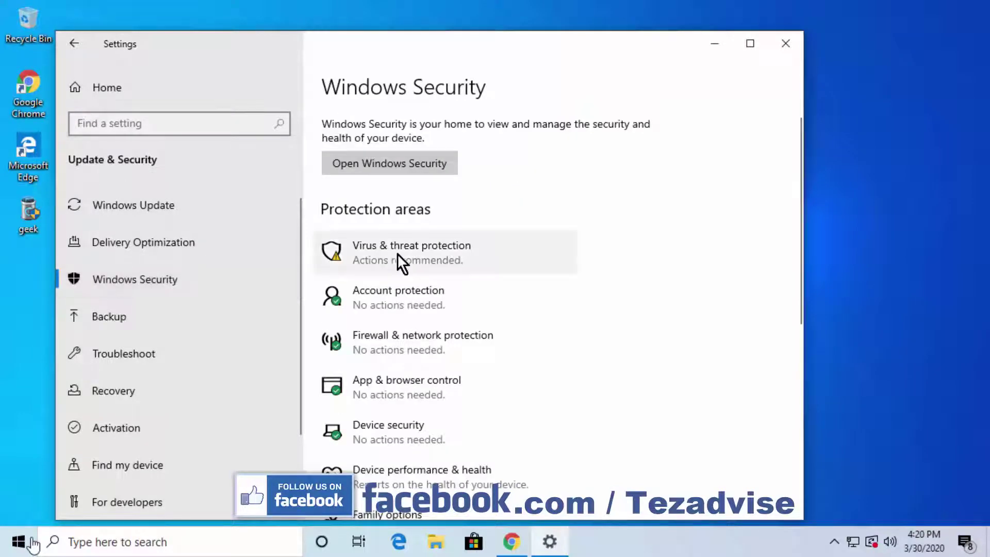
left_click(399, 254)
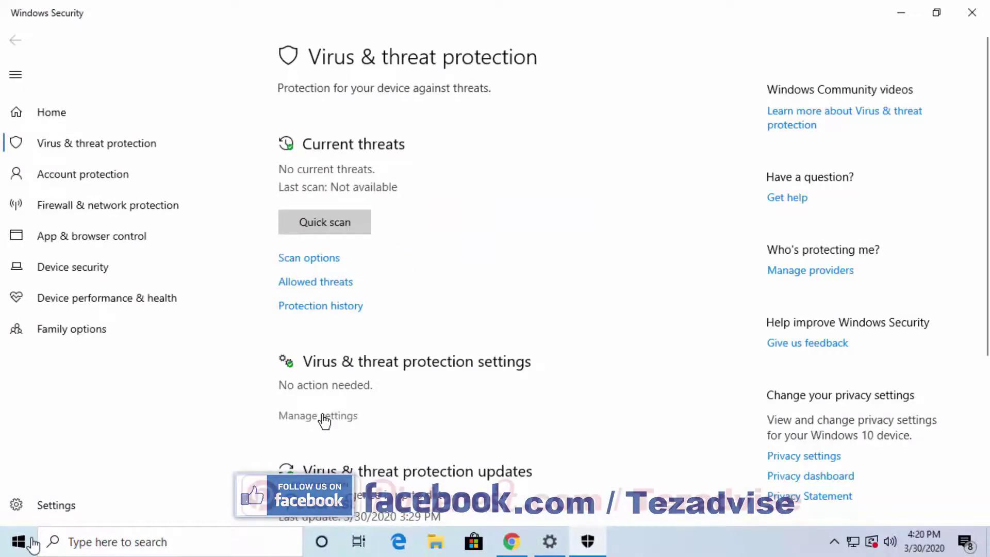
- Turn off real-time protection in the Virus & threat protection settings and allow Windows Security to make the change
left_click(322, 416)
left_click(301, 248)
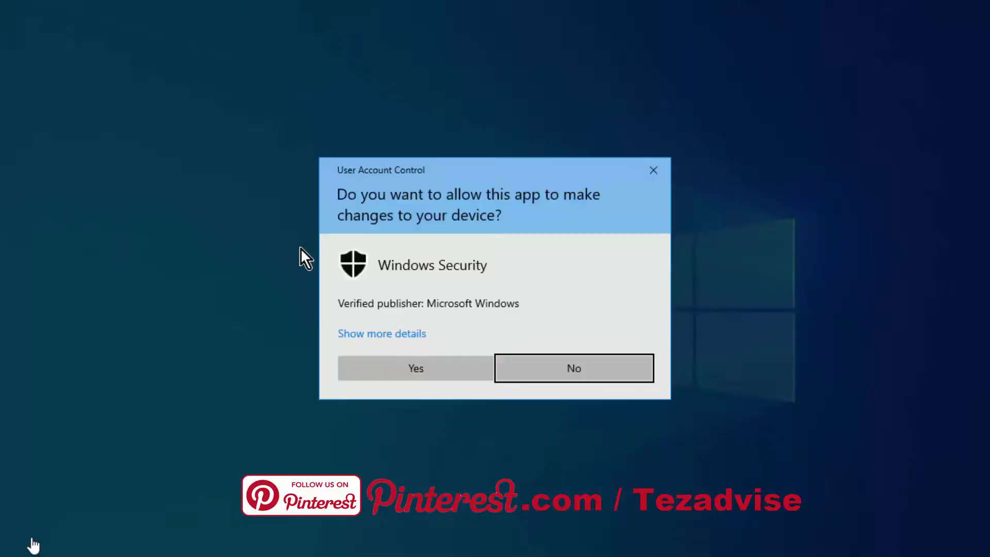
left_click(399, 371)
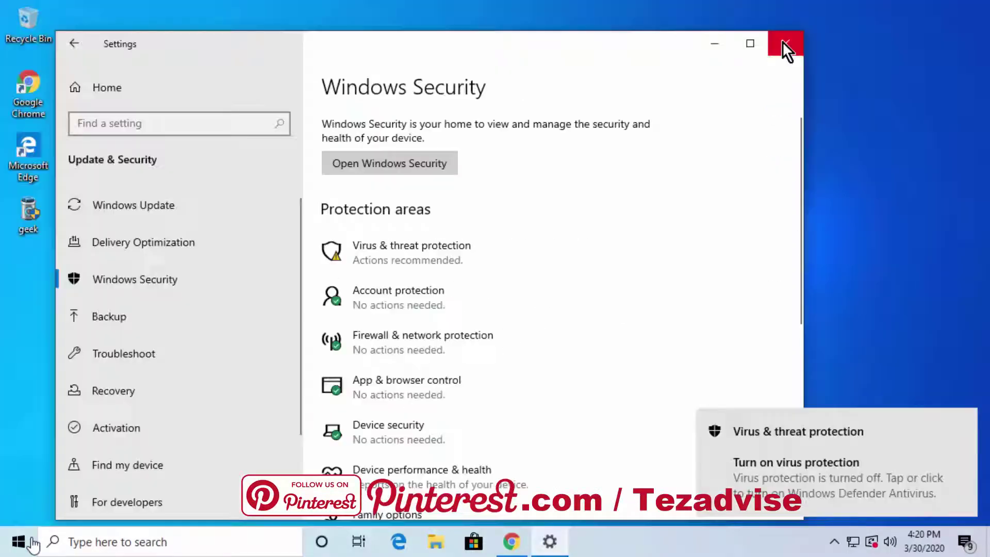
- Close Settings and the virus protection notification, and switch to the Chrome article giving the PowerShell command Set-MpPreference -DisableRealtimeMonitoring $true
left_click(787, 47)
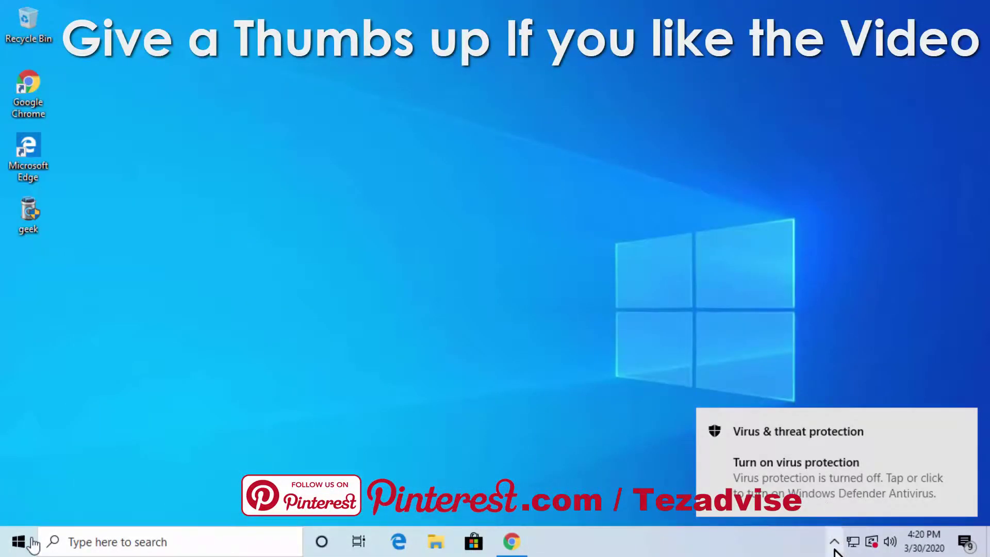
left_click(968, 422)
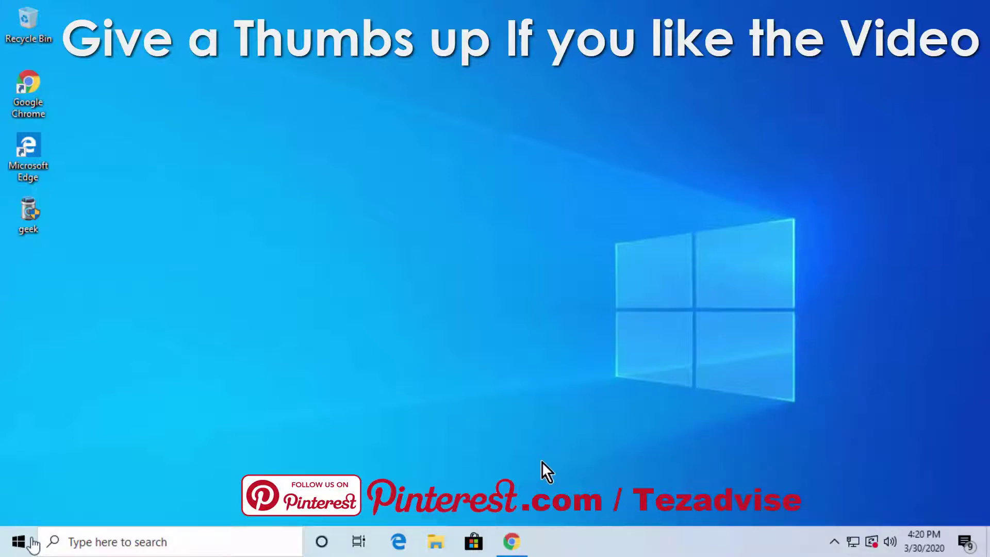
left_click(513, 542)
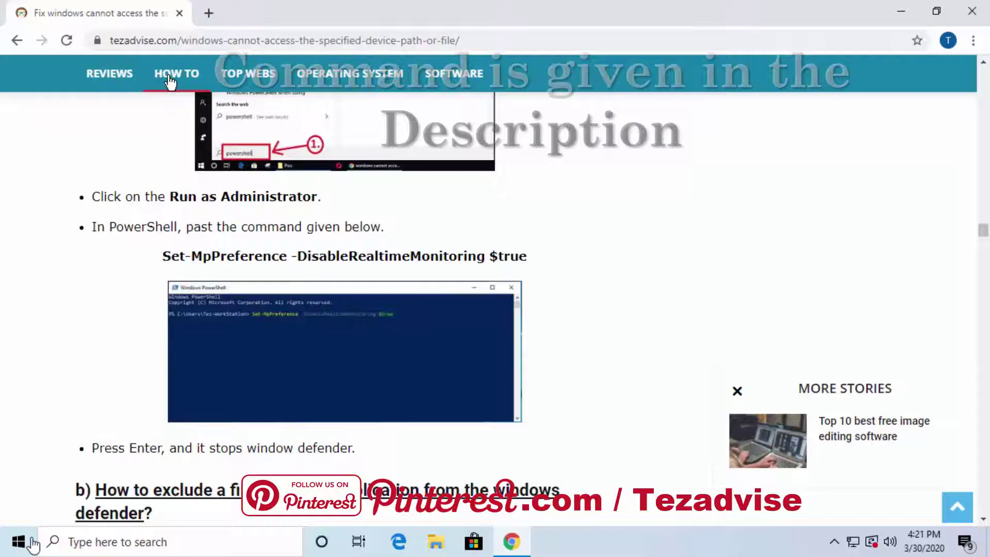
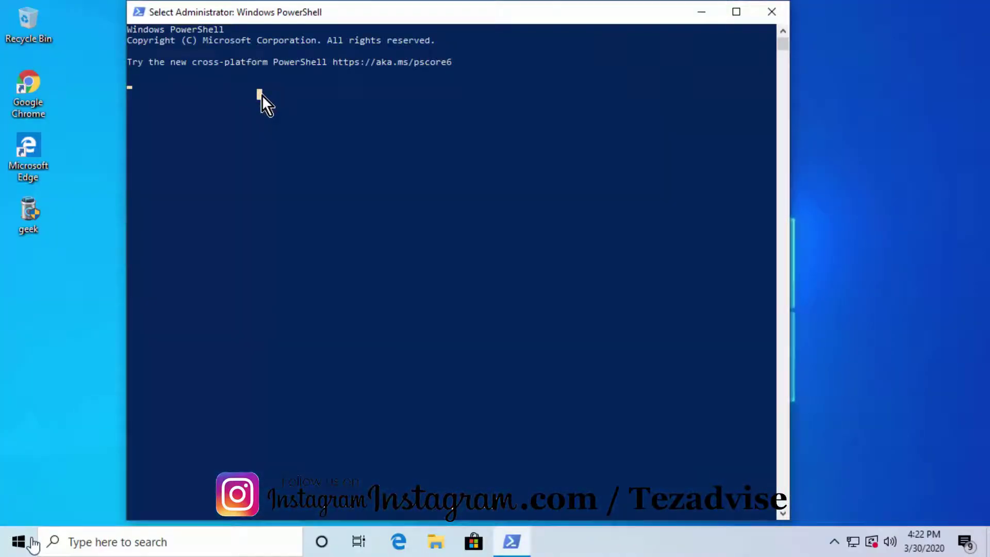
- Clear the text selection in the administrator PowerShell window and return to its command prompt
right_click(209, 88)
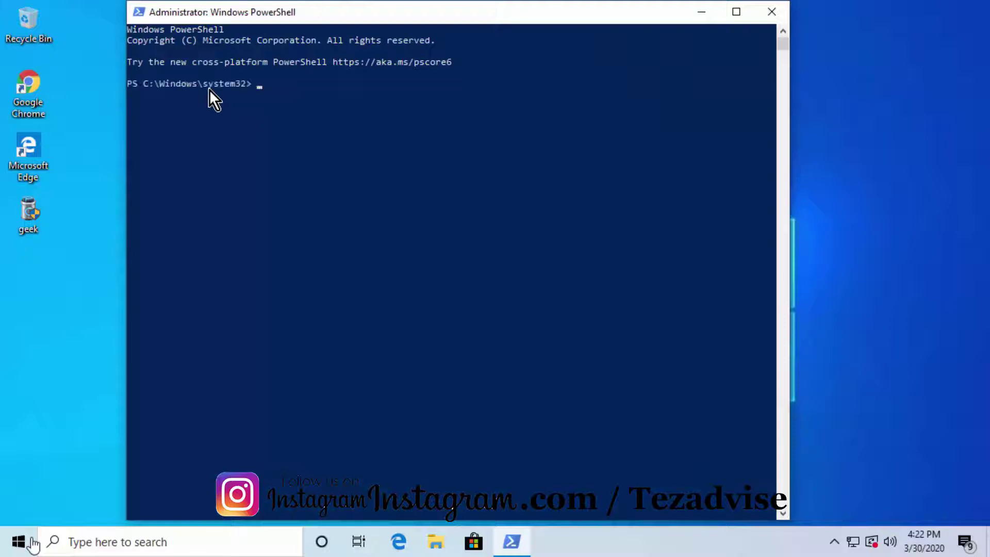
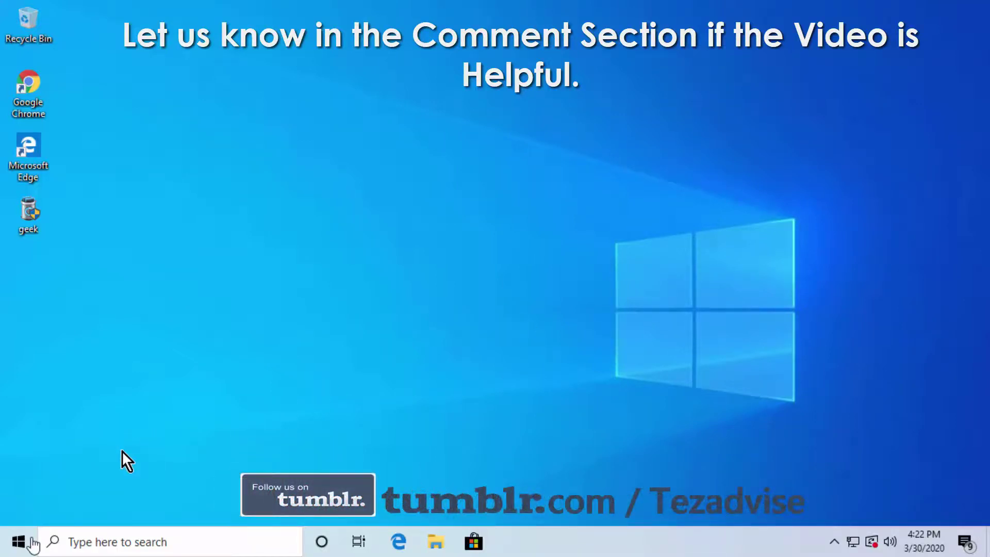
- Open the Virus & threat protection page of Windows Security through the Update & Security section of Windows Settings
left_click(19, 542)
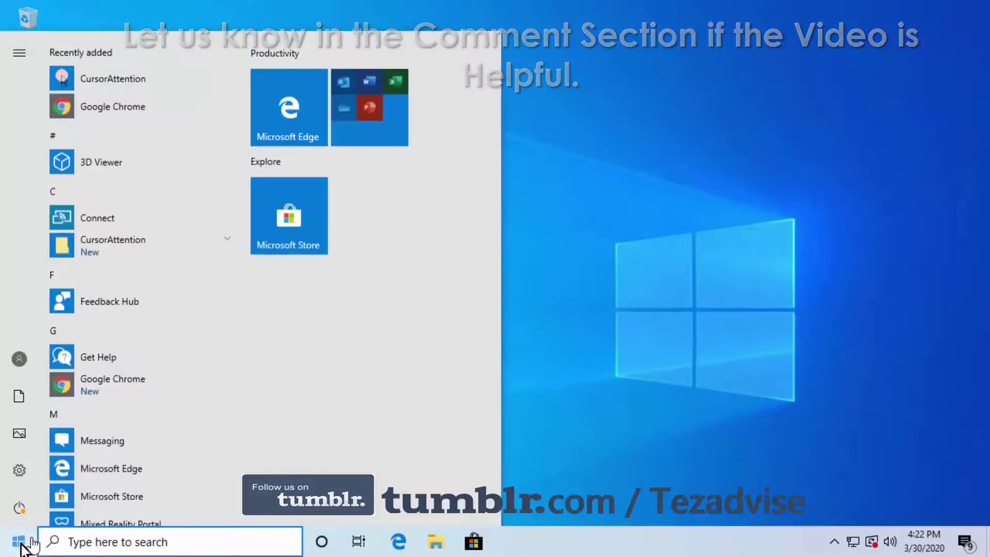
left_click(20, 471)
scroll(375, 334, "down", 2)
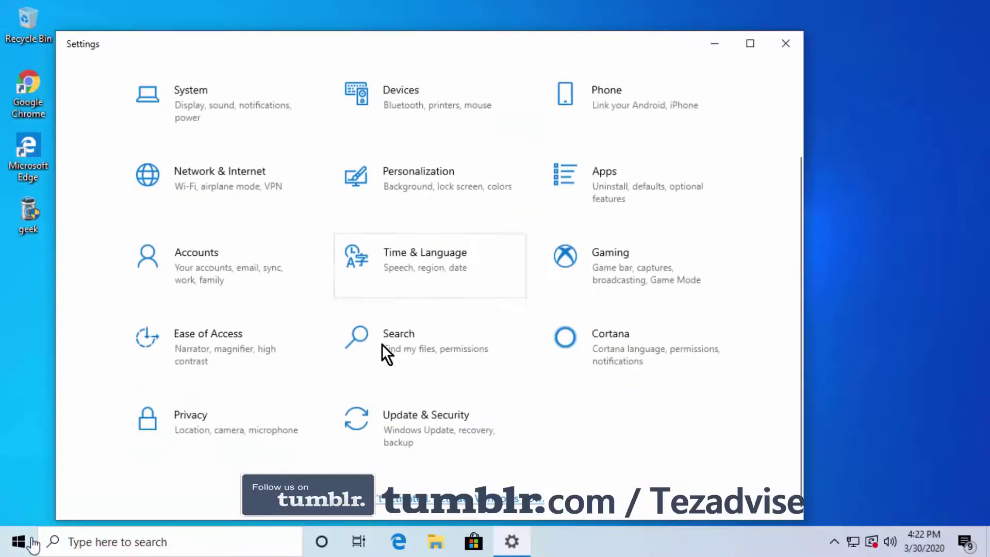
left_click(417, 433)
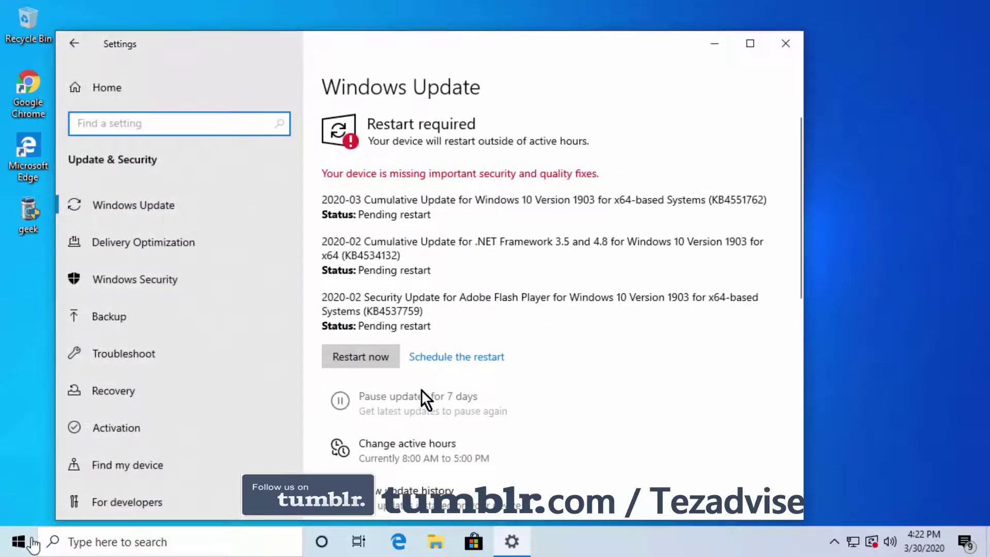
left_click(165, 285)
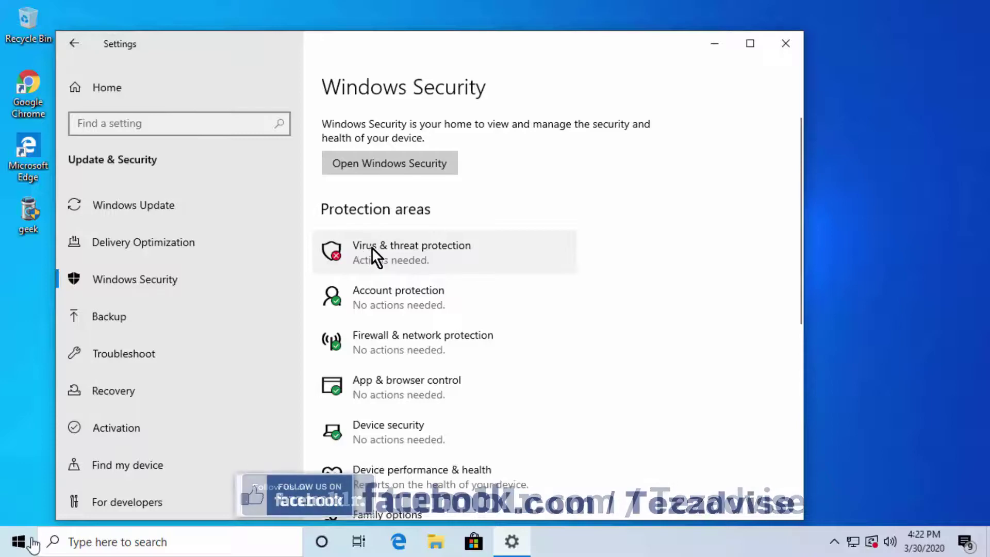
left_click(453, 257)
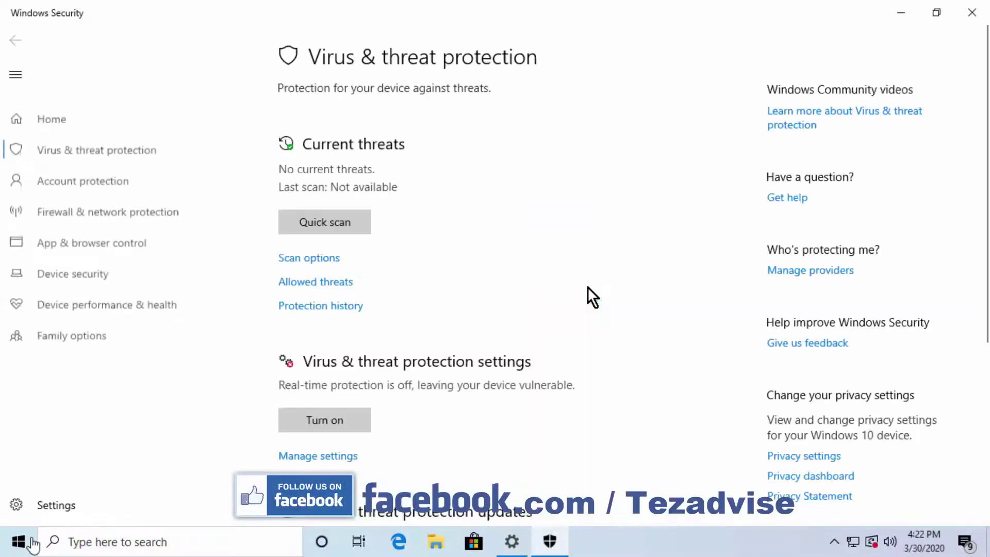
- Look over the Virus & threat protection page and open its management settings
scroll(588, 287, "down", 4)
scroll(588, 287, "down", 2)
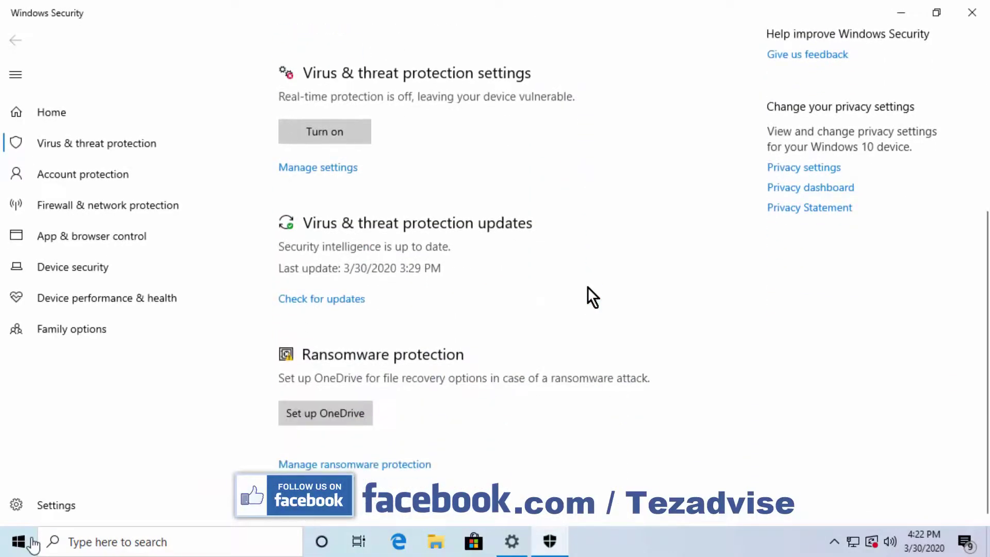
scroll(588, 286, "up", 2)
scroll(587, 287, "up", 3)
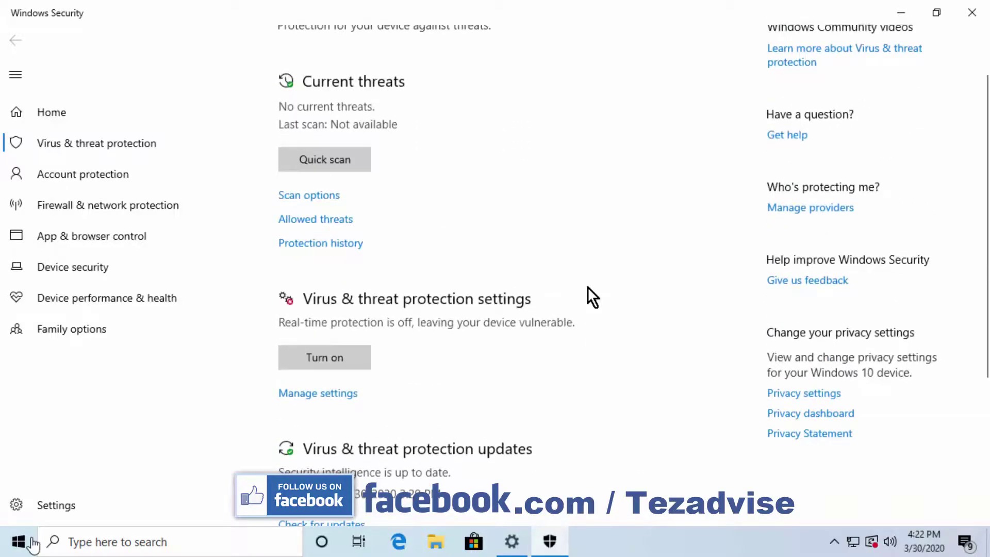
scroll(587, 287, "down", 2)
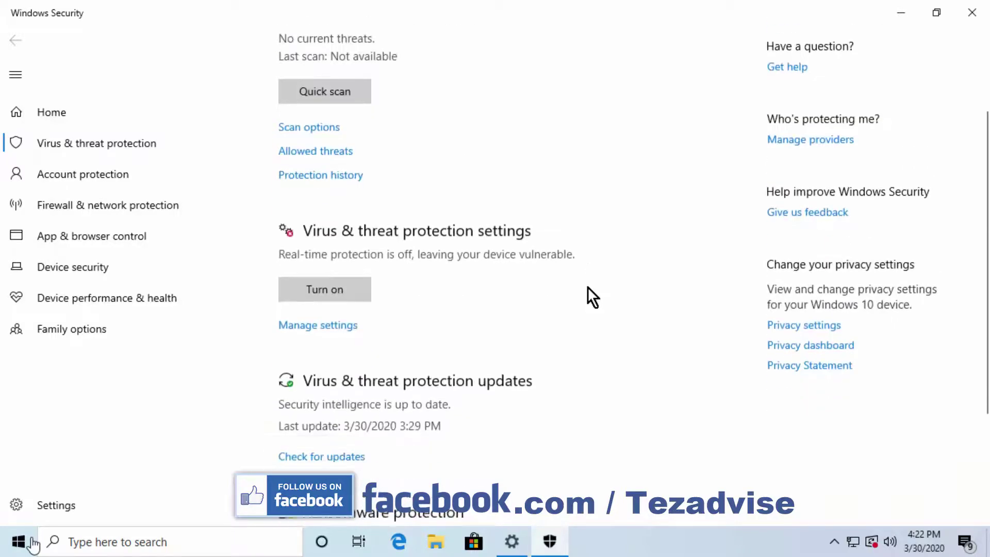
left_click(330, 322)
- Open the Windows Defender Antivirus exclusions from the protection settings and start adding a file exclusion
scroll(463, 226, "down", 1)
scroll(438, 230, "up", 1)
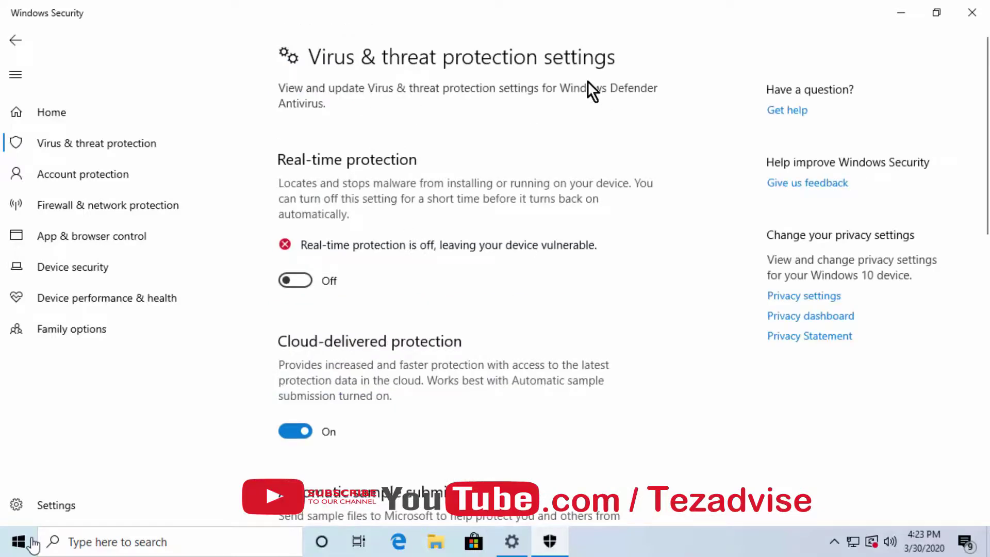
scroll(469, 258, "down", 10)
scroll(469, 258, "down", 1)
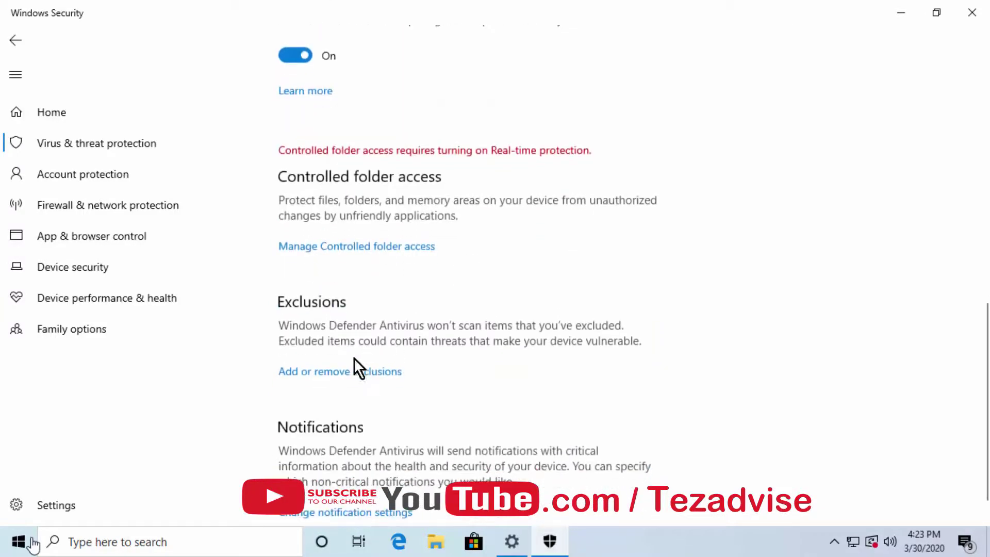
left_click(343, 374)
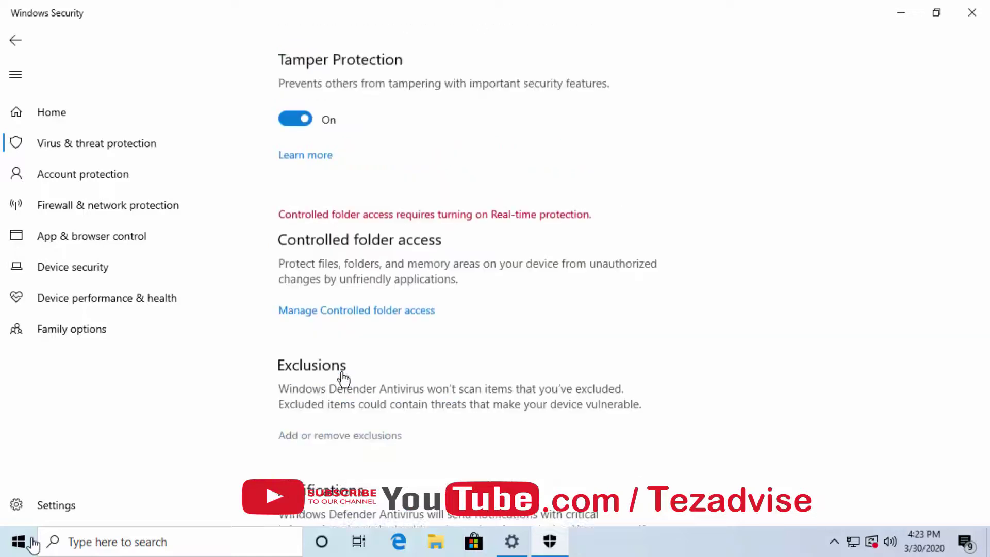
left_click(321, 179)
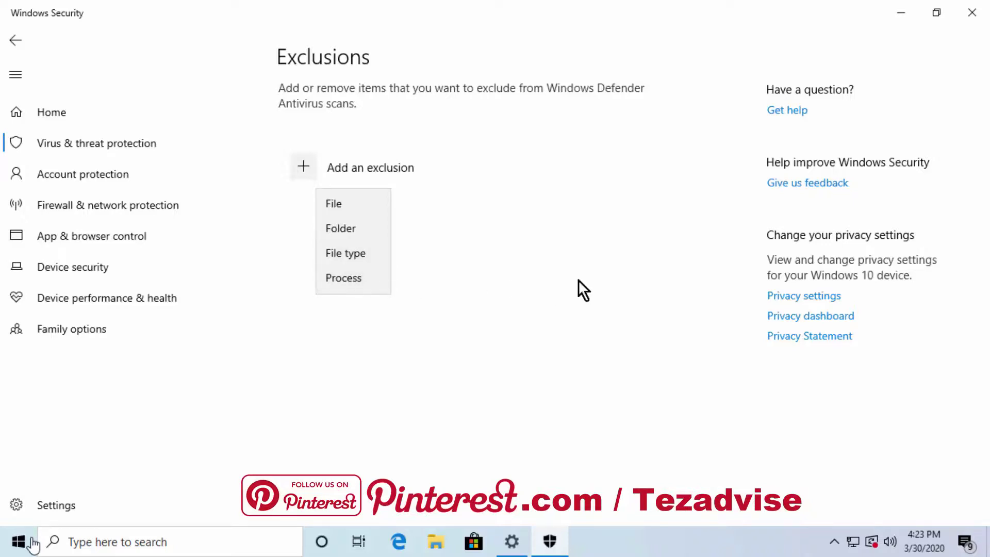
left_click(359, 214)
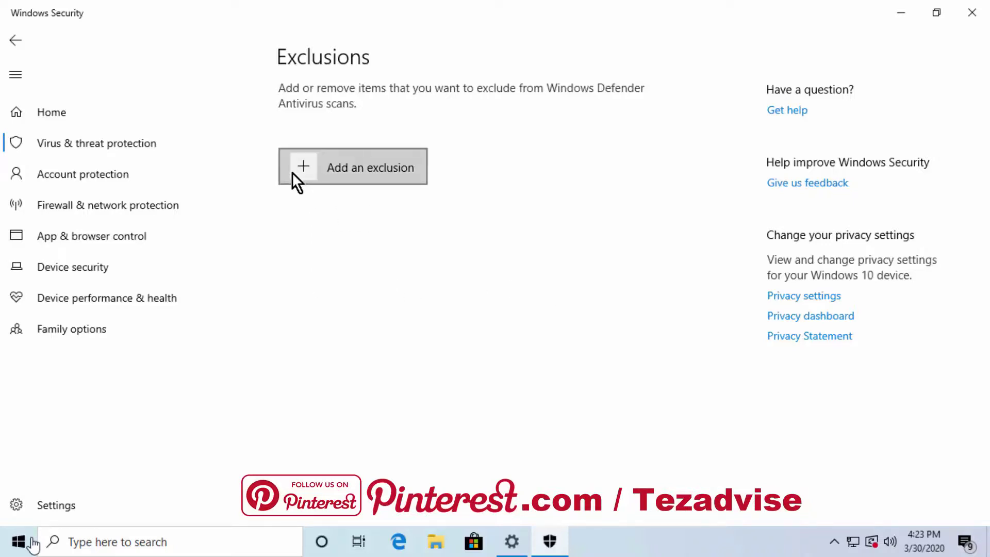